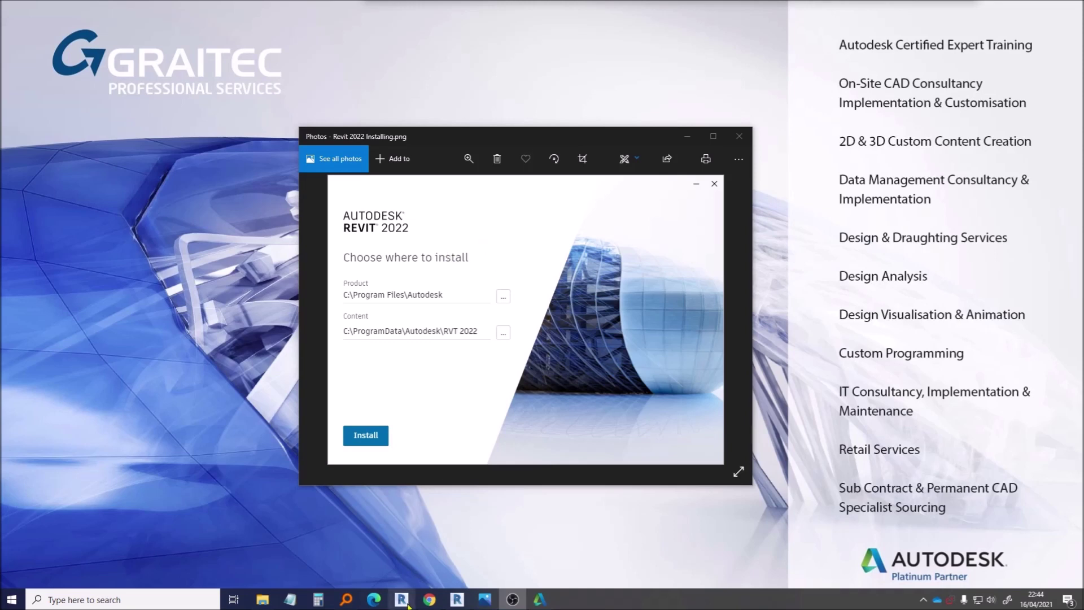
Step: Switch to Revit 2021 and review its architecture tools and its commands for inserting library families
mouse_move(406, 604)
mouse_move(450, 603)
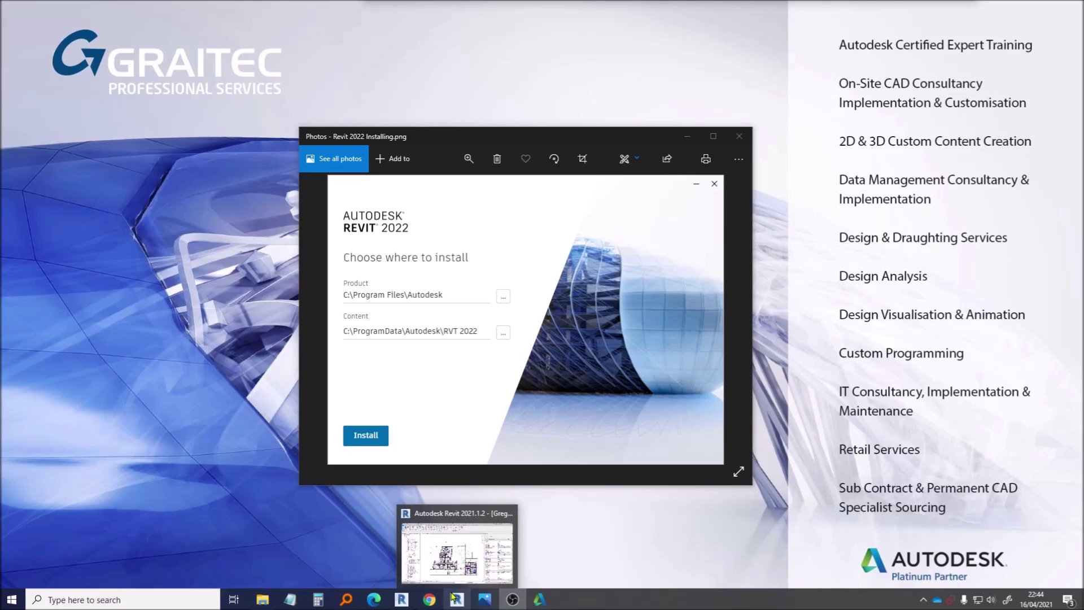
left_click(449, 600)
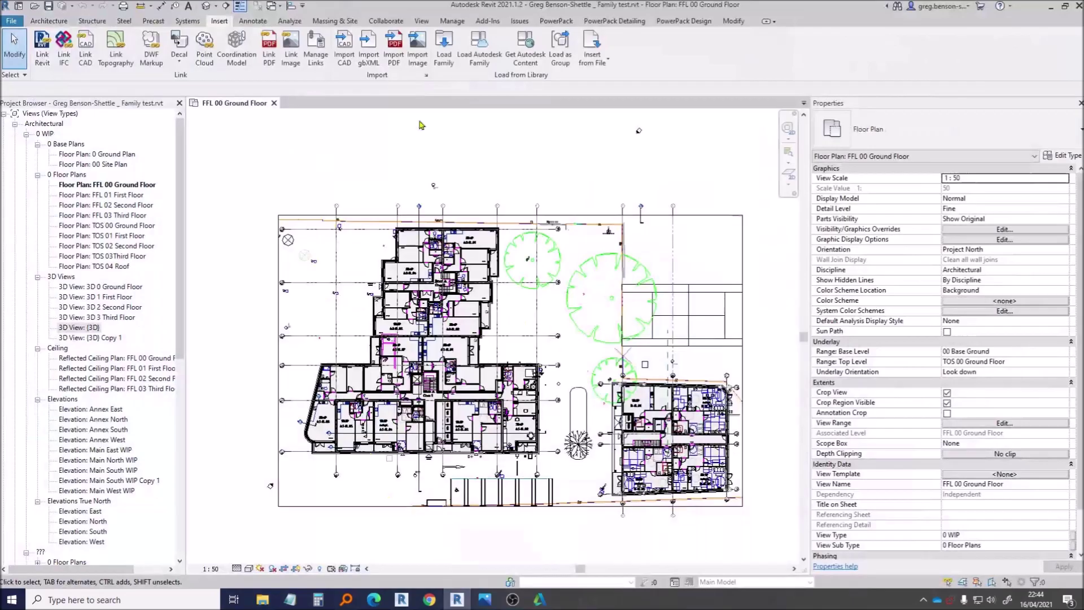
left_click(50, 21)
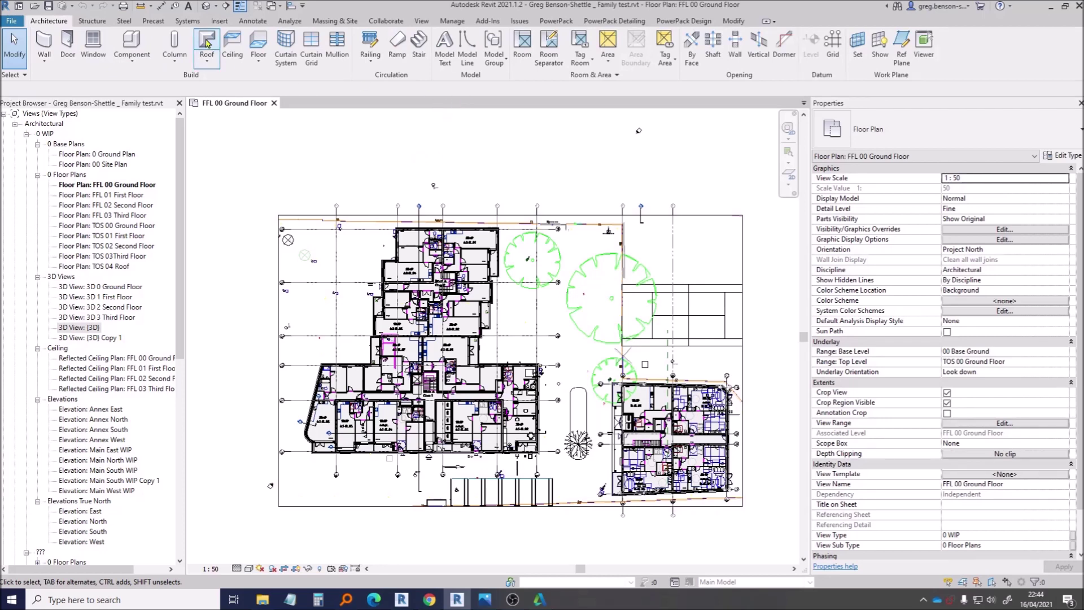
left_click(220, 21)
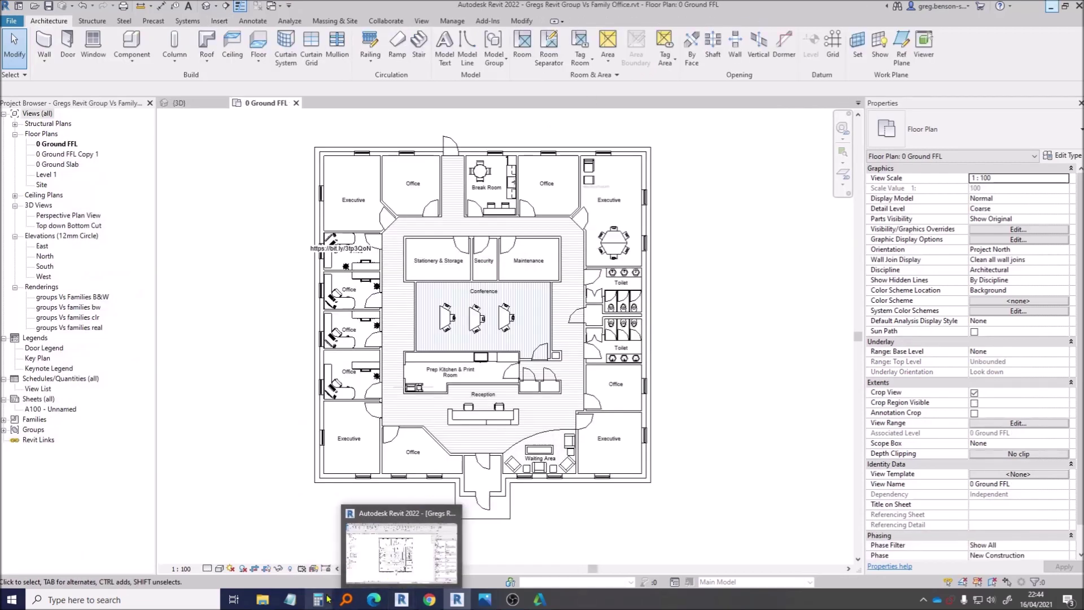
Step: Switch to Revit 2022 and check the English metric library folders offered for loading a door family, without loading anything
left_click(397, 603)
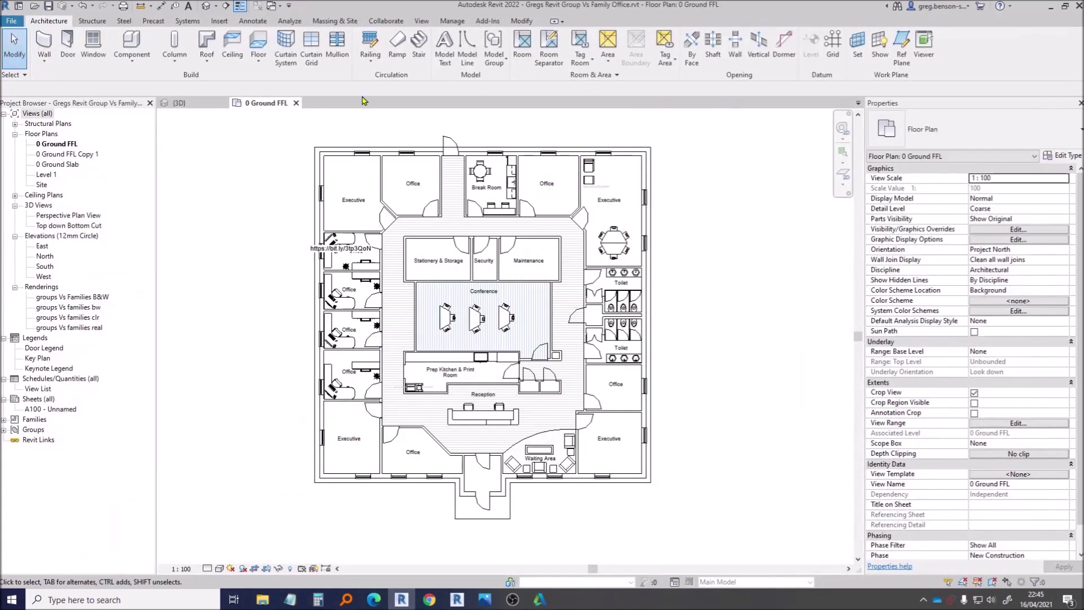
left_click(74, 52)
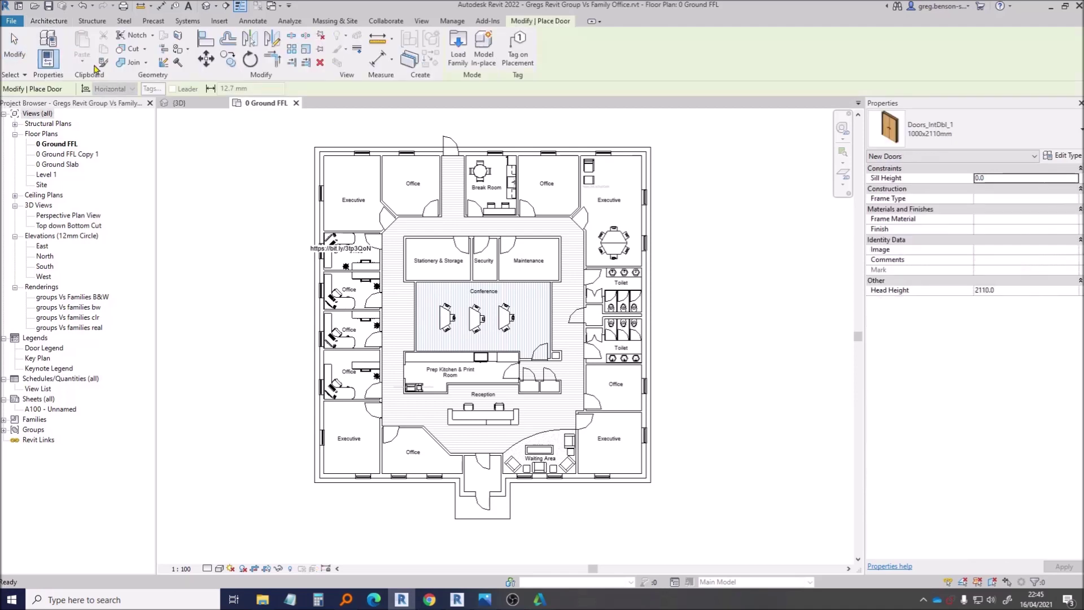
left_click(458, 63)
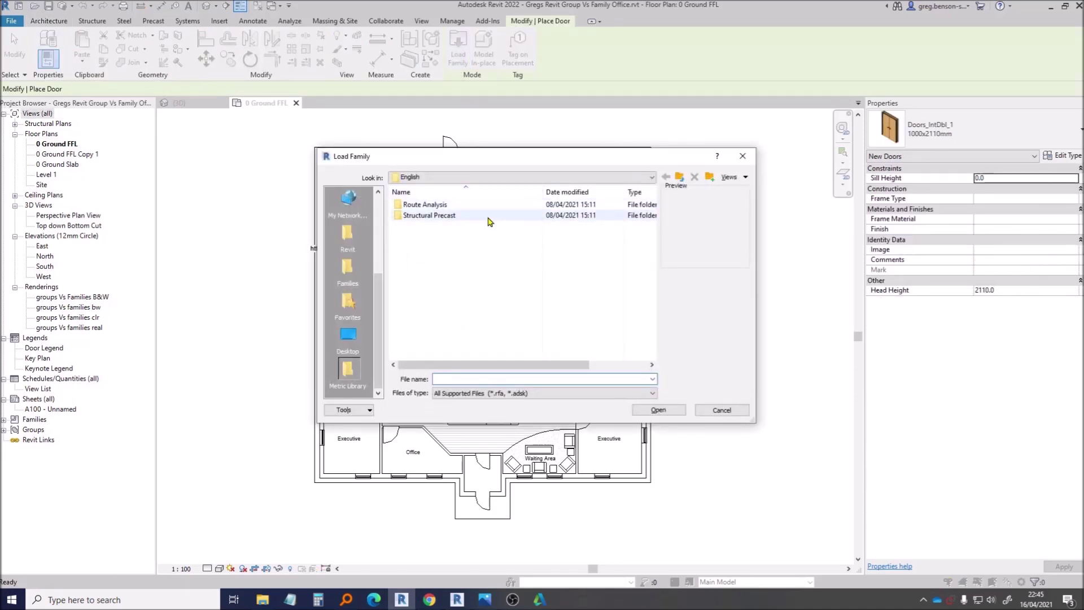
left_click(717, 410)
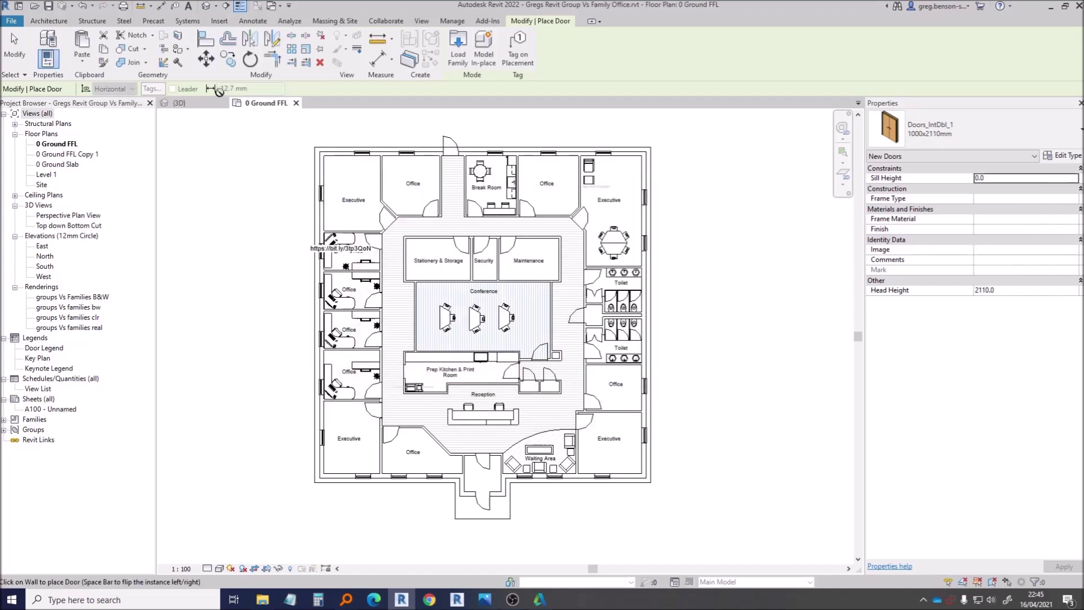
Step: Leave door placement and search all categories of the Autodesk cloud family library for "door"
left_click(220, 23)
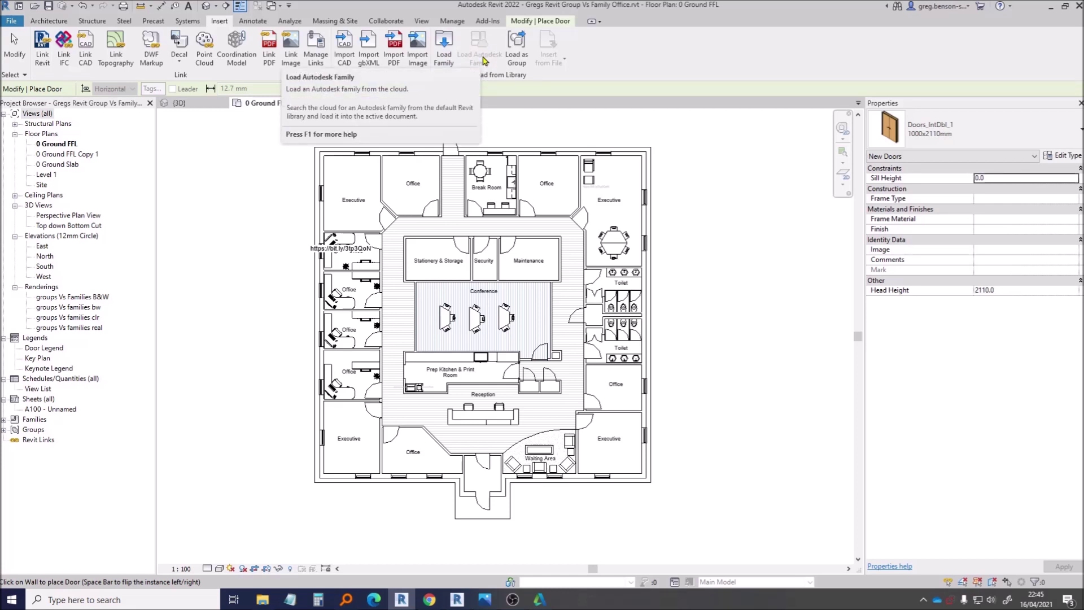
left_click(14, 48)
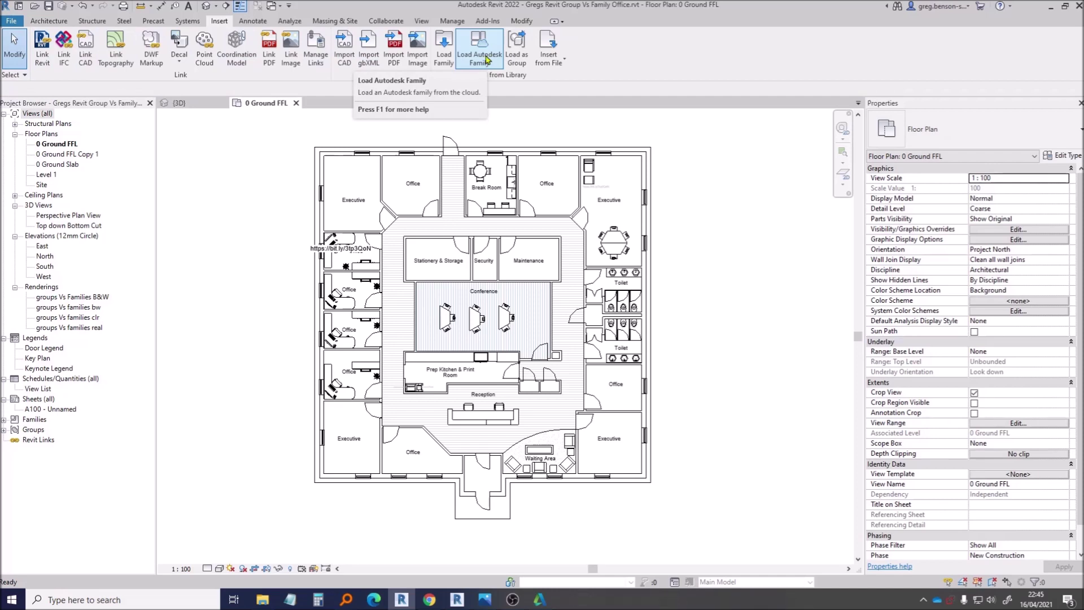
left_click(487, 61)
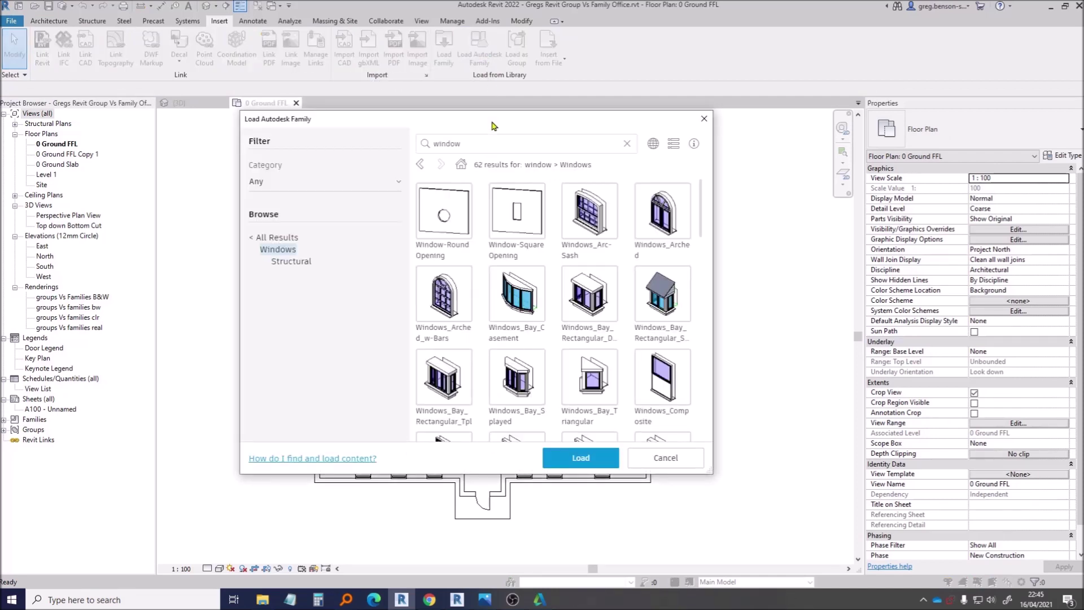
left_click(273, 238)
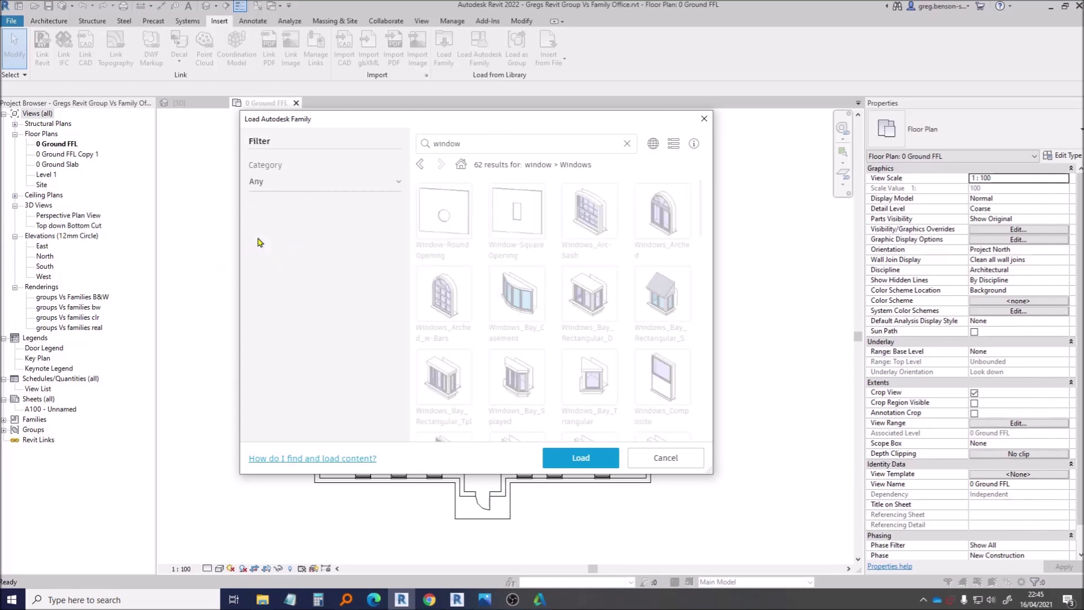
double_click(487, 143)
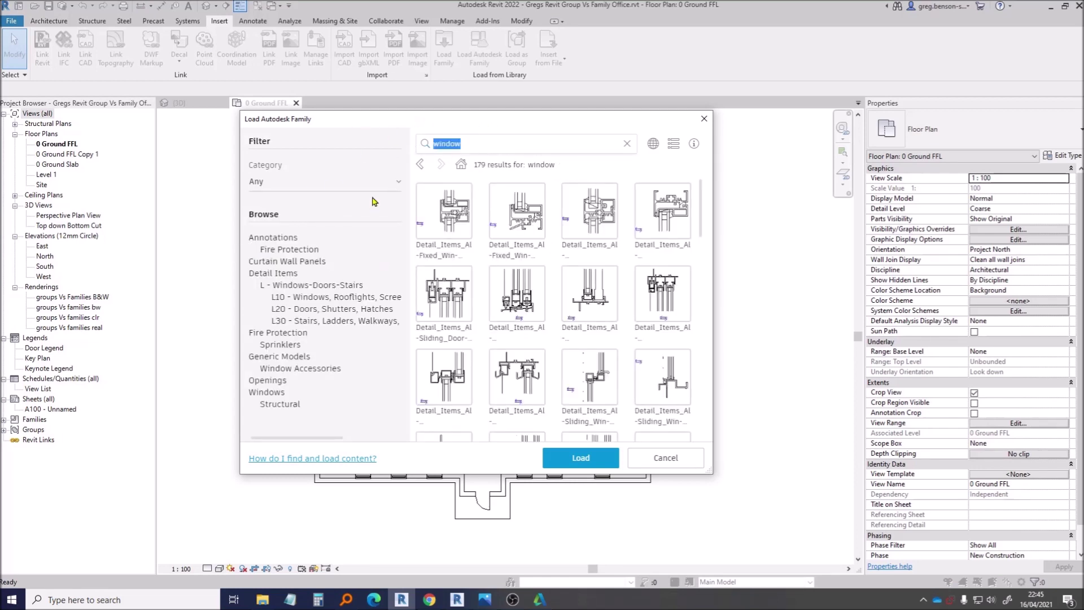
type("door")
key("Return")
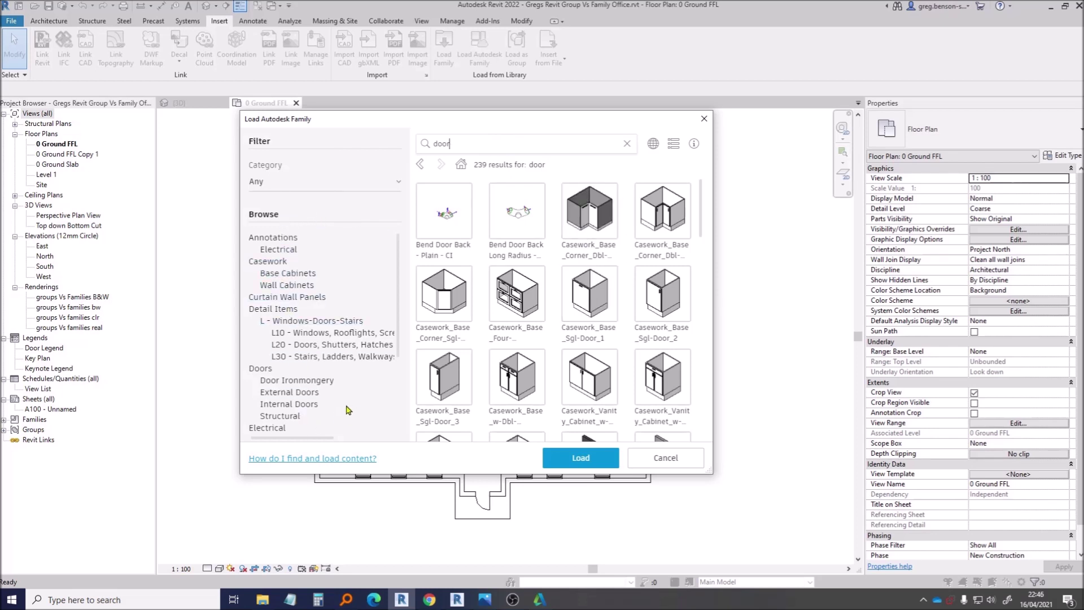
Step: Load the Doors_Assembly_Sgl family from the External Doors category and start the Door command with it
left_click(277, 392)
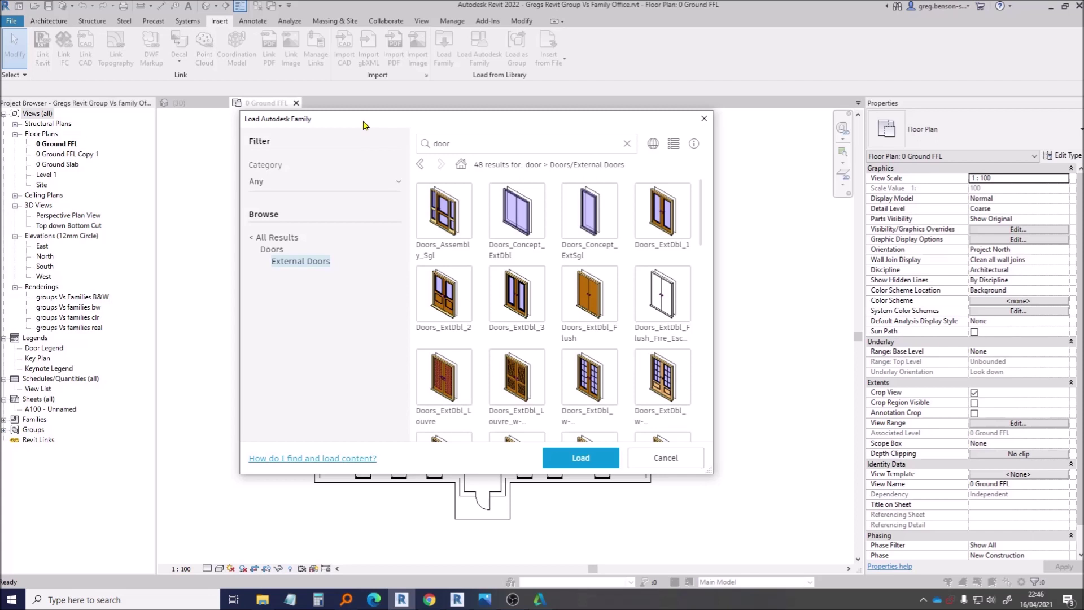
mouse_move(364, 124)
left_mouse_down()
mouse_move(399, 127)
mouse_move(380, 114)
left_mouse_up()
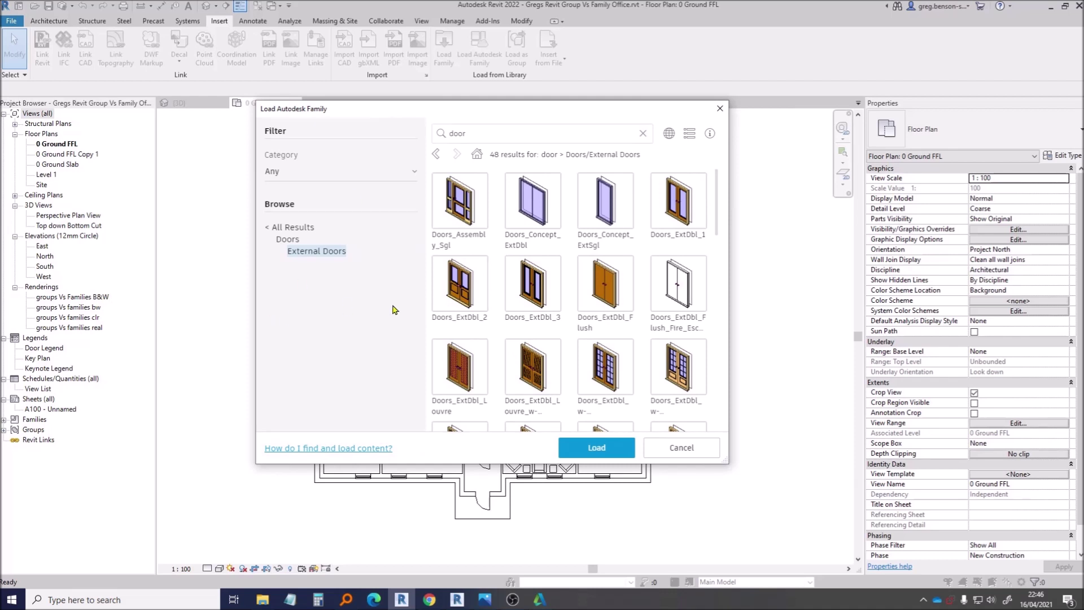
left_click(462, 219)
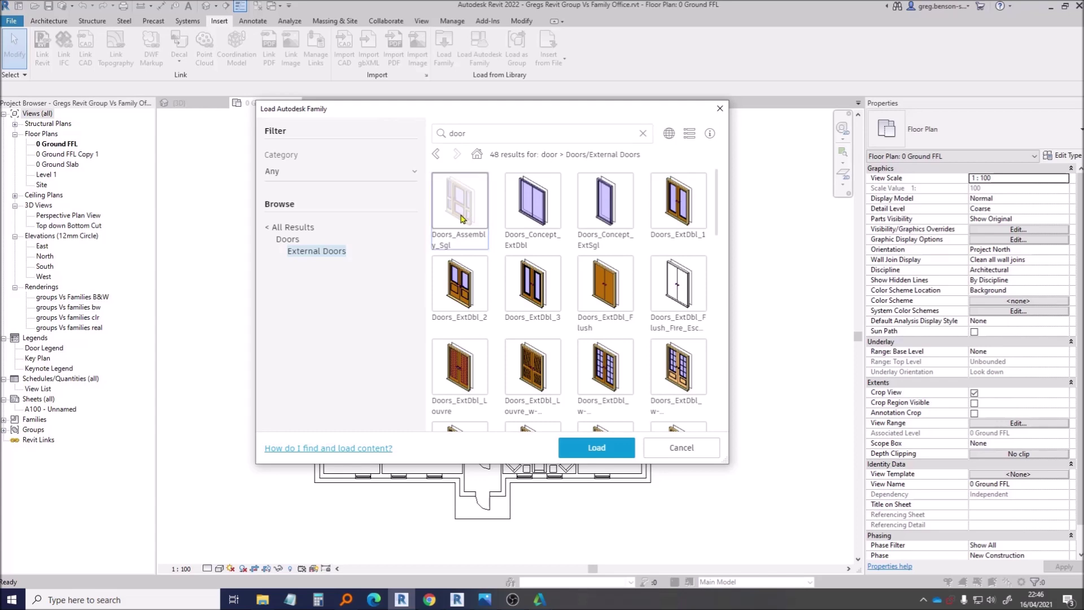
left_click(597, 449)
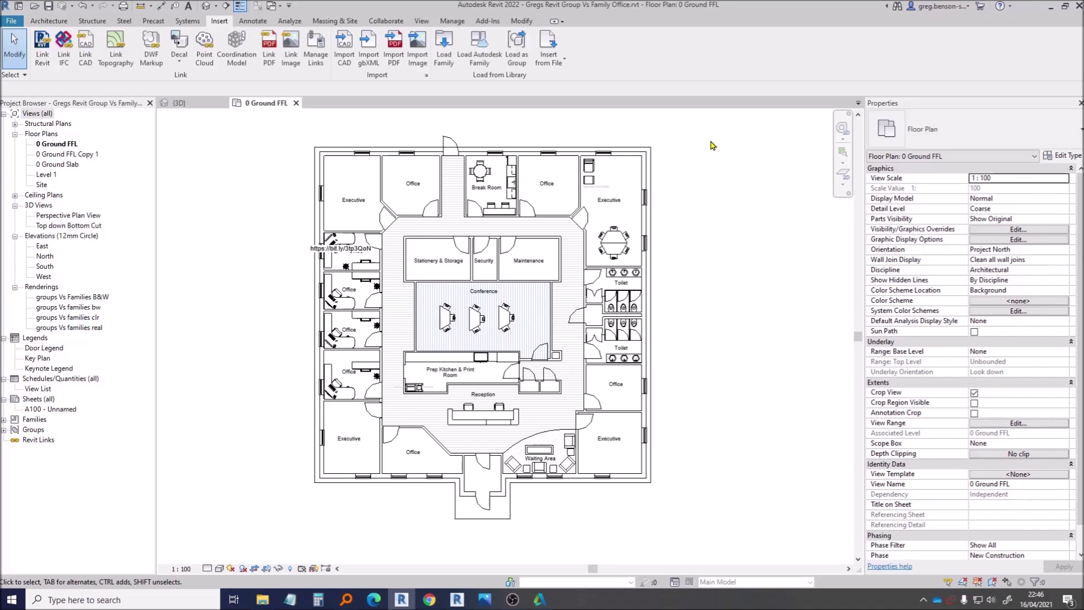
left_click(48, 23)
left_click(67, 46)
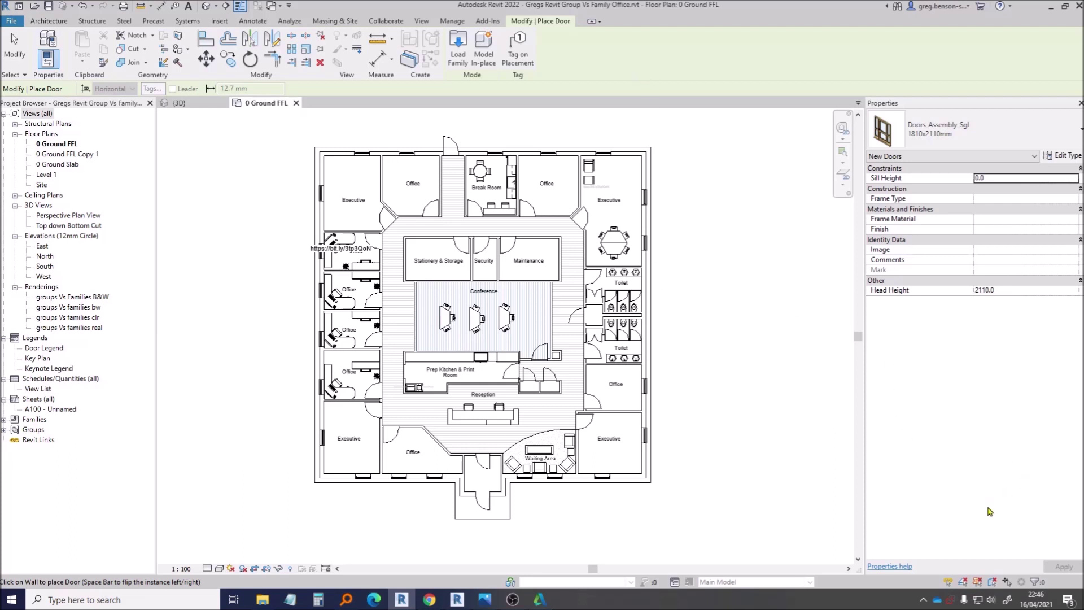
Step: Switch to the Autodesk desktop app and search the available product updates for "2022"
left_click(924, 601)
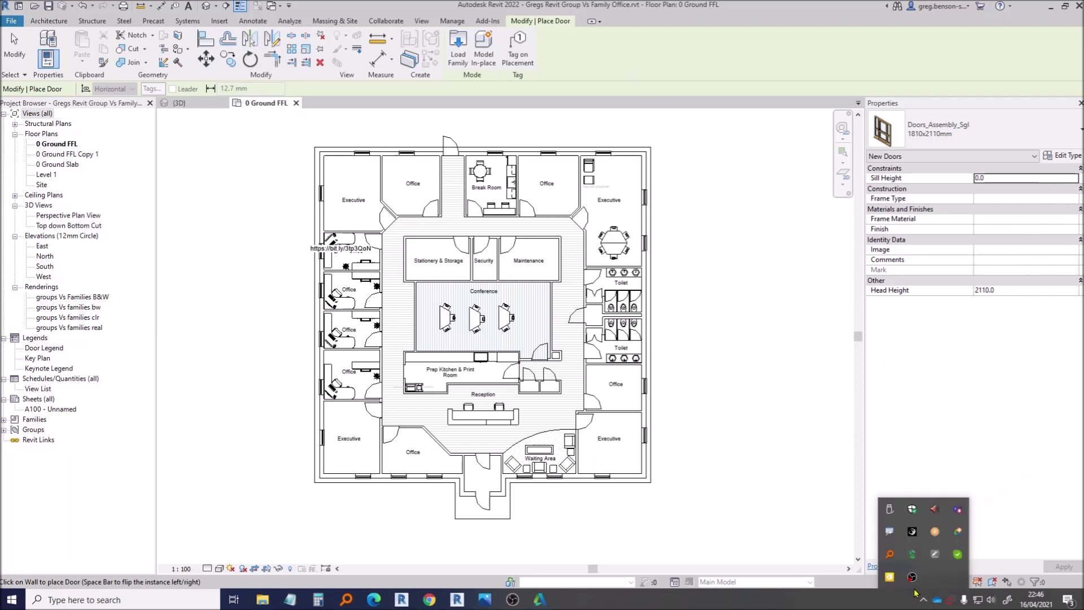
left_click(959, 533)
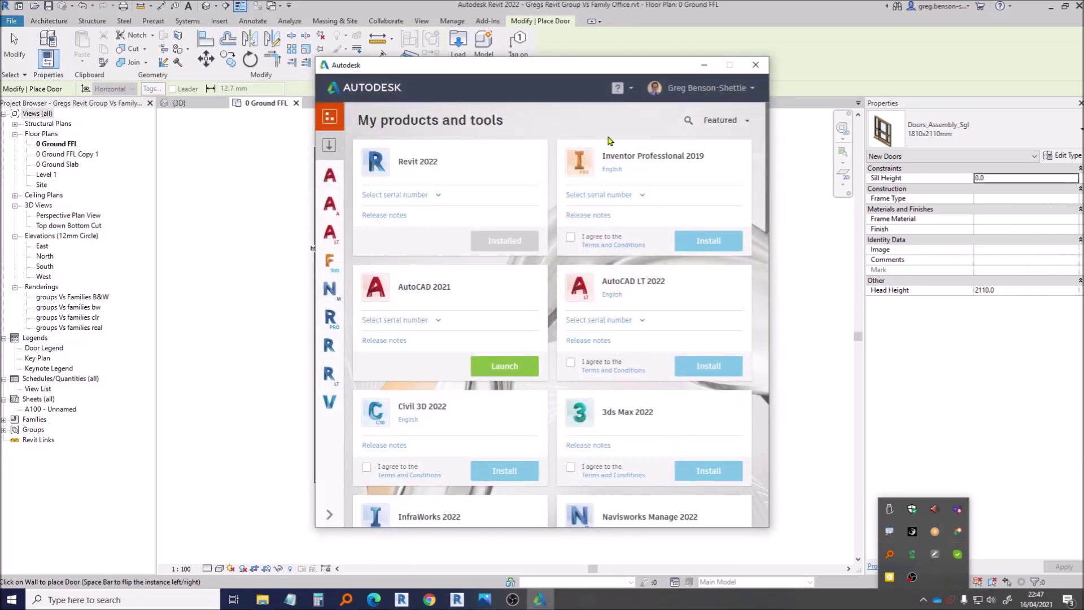
left_click(331, 152)
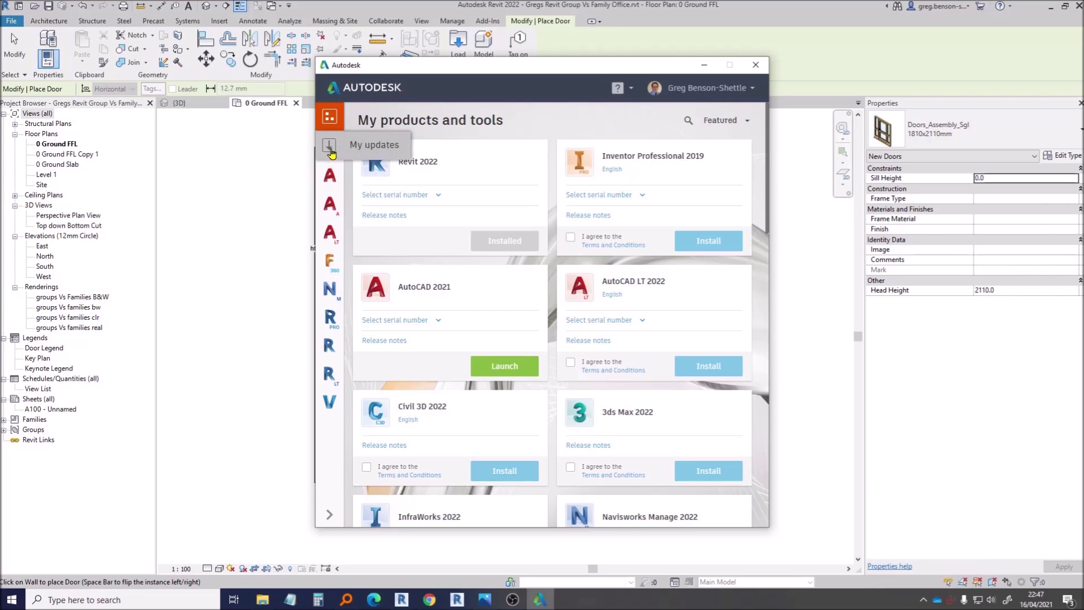
left_click(330, 147)
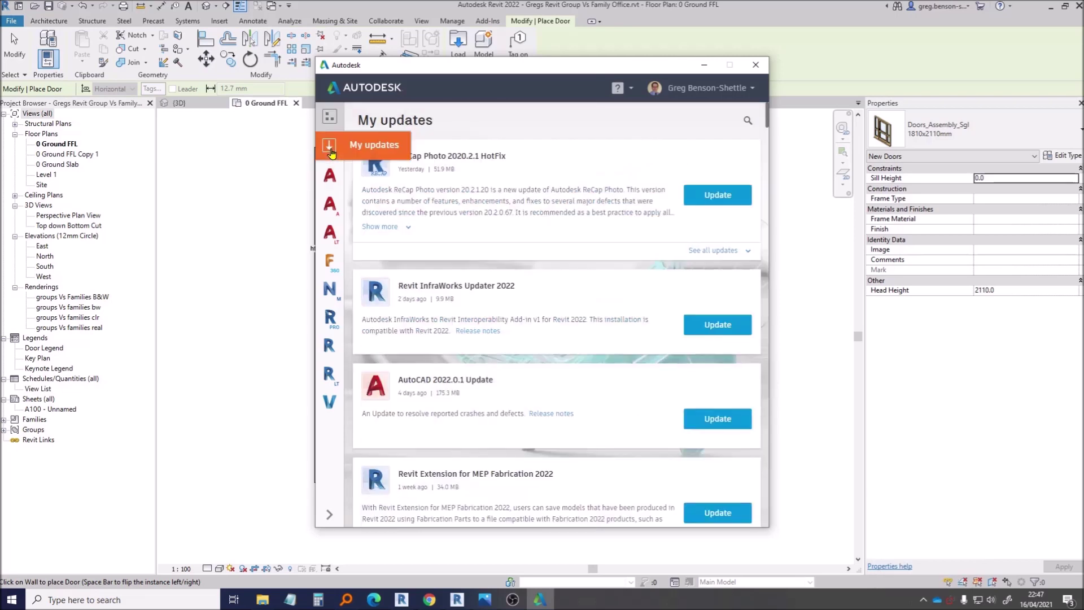
left_click(748, 122)
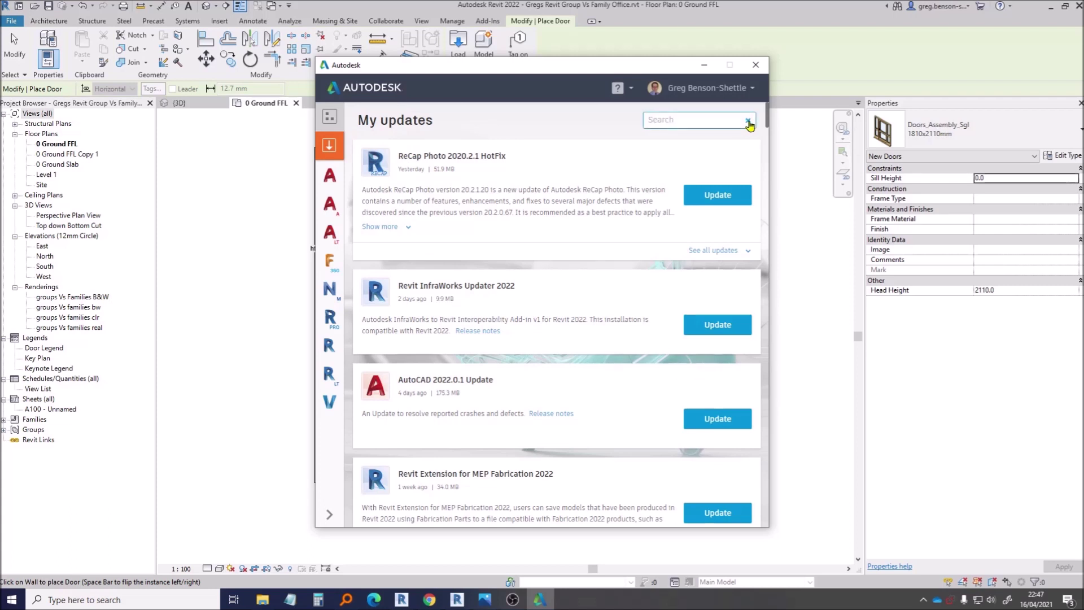
type("2022")
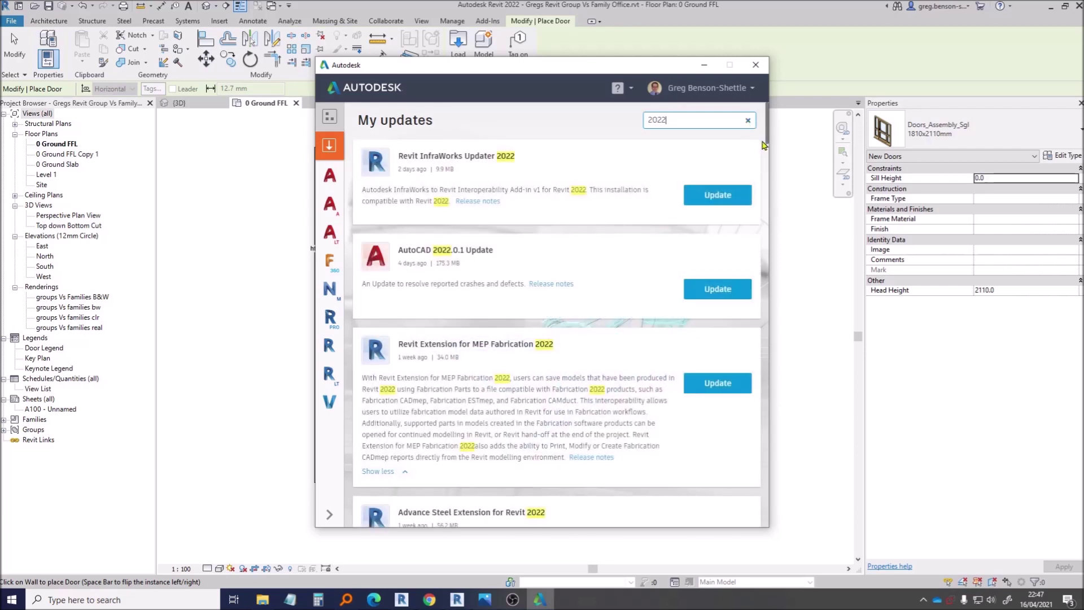
Step: Download and install the UK English Content for Revit 2022 update, then finish the installer
scroll(552, 208, "down", 3)
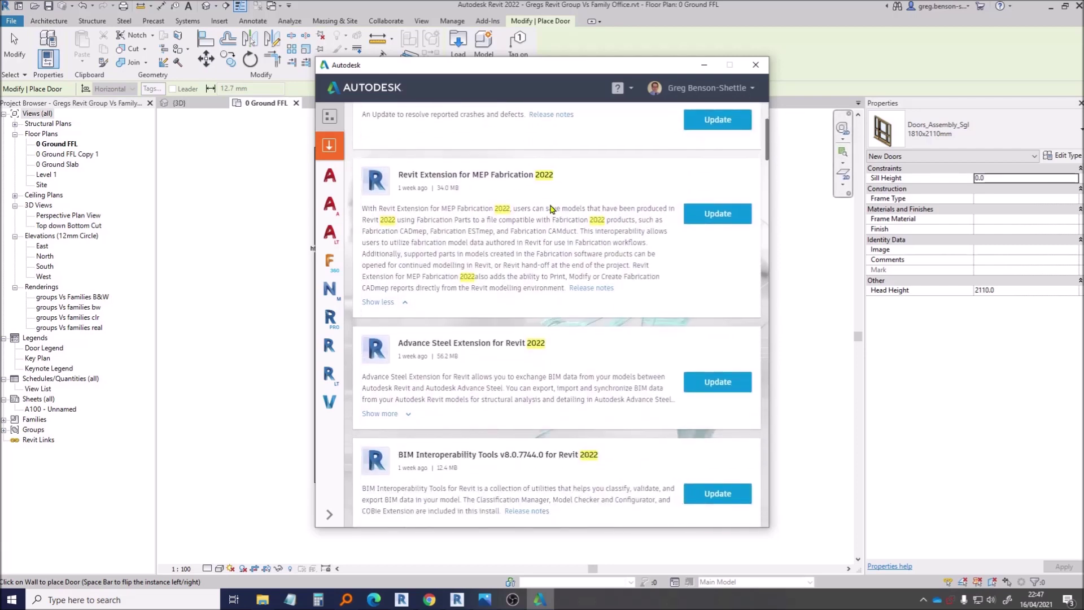
scroll(552, 212, "down", 5)
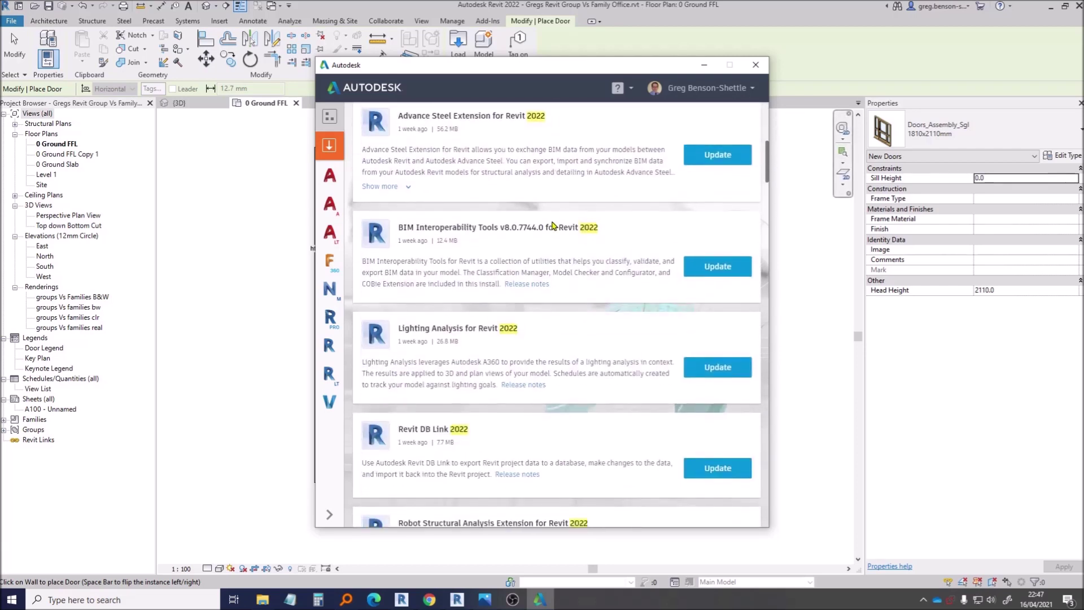
scroll(552, 225, "down", 5)
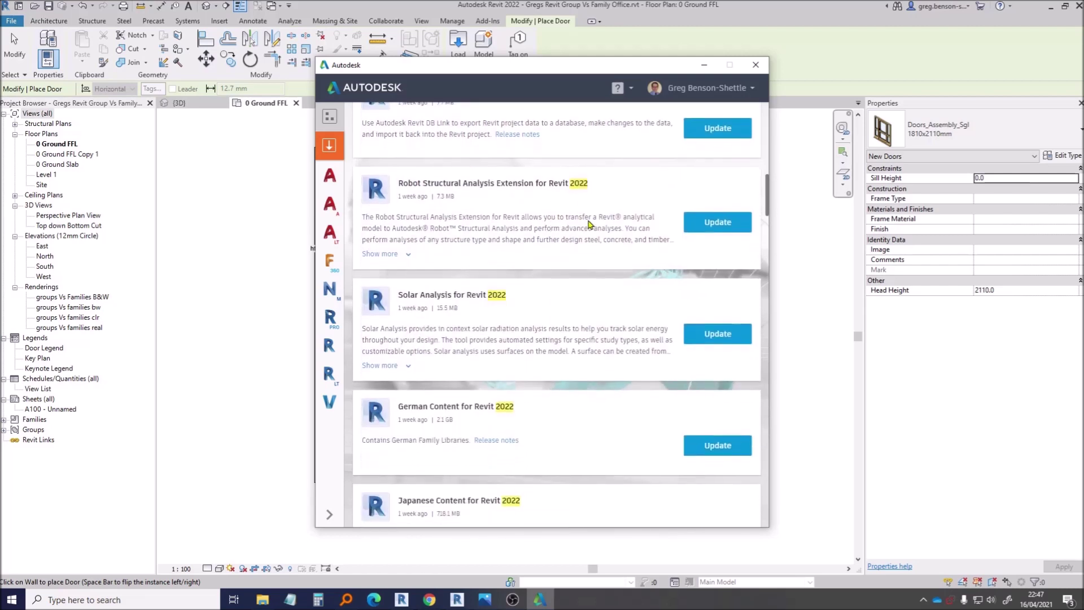
scroll(595, 221, "down", 3)
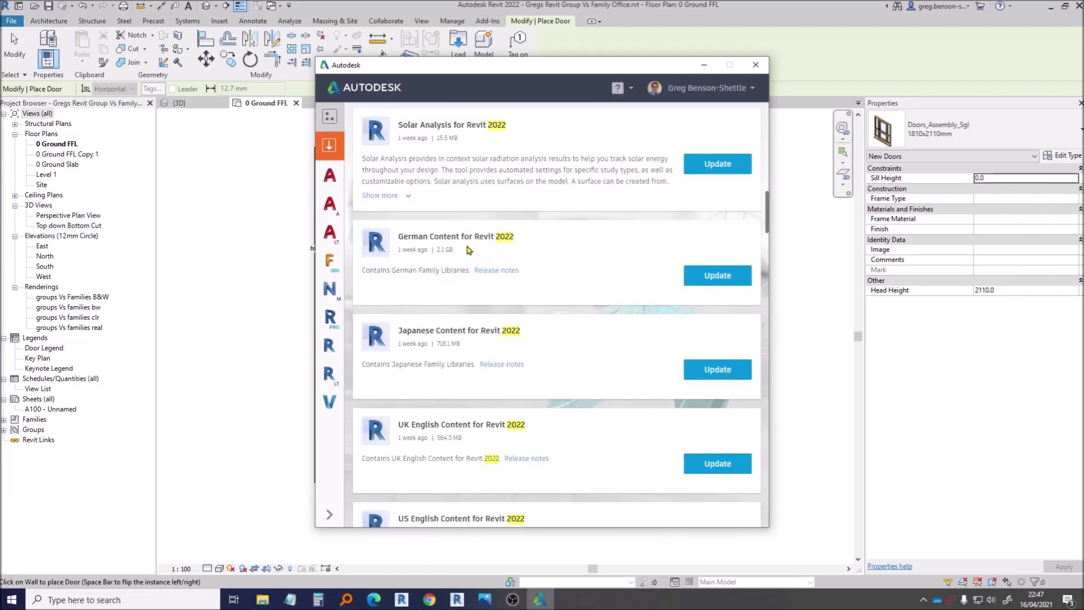
scroll(576, 254, "down", 2)
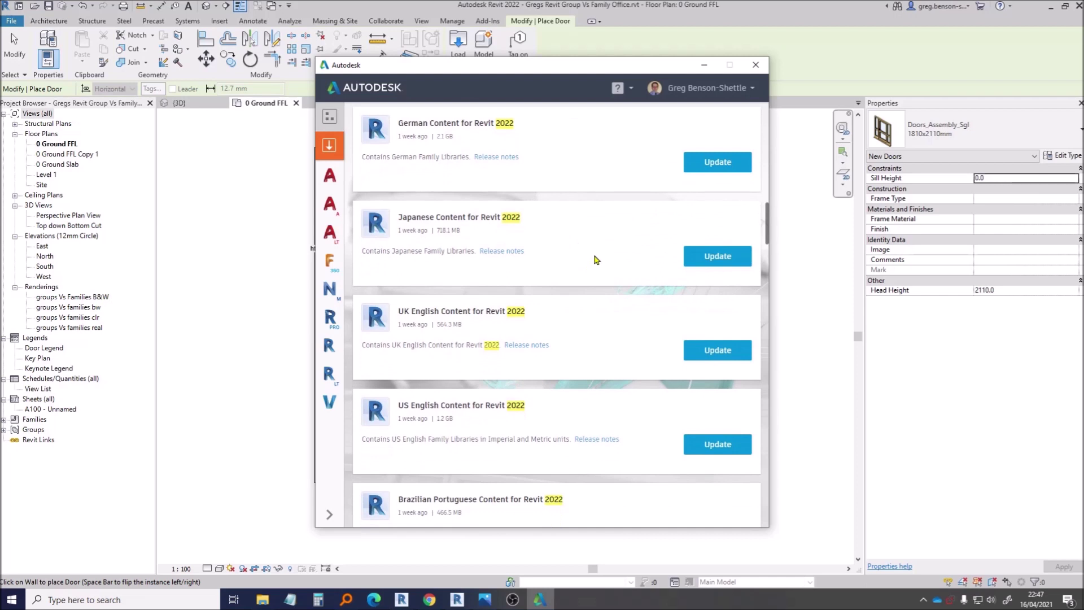
scroll(590, 255, "down", 2)
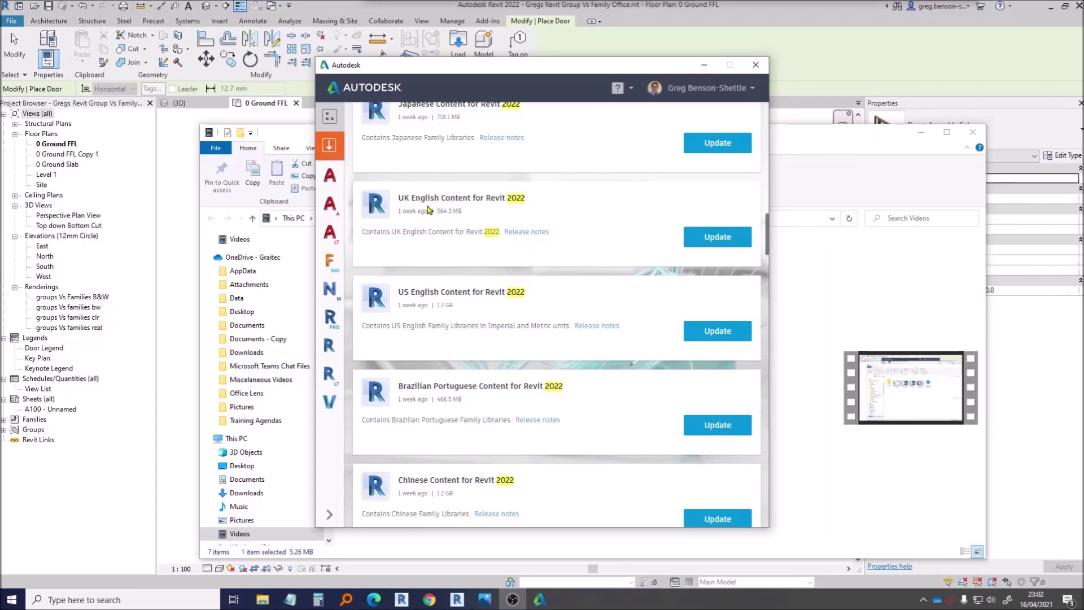
left_click(715, 240)
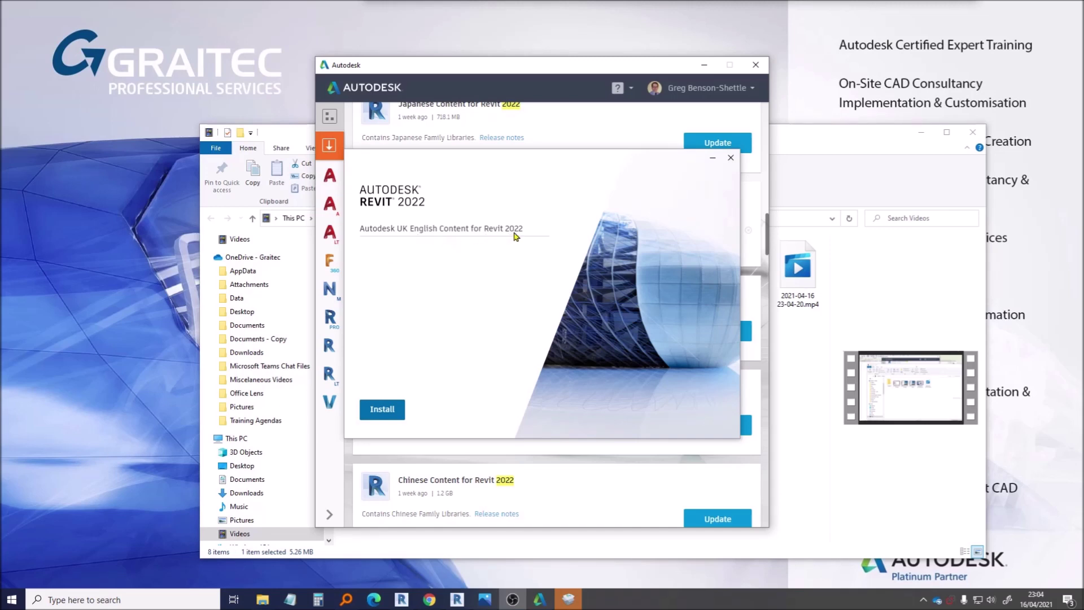
left_click(388, 411)
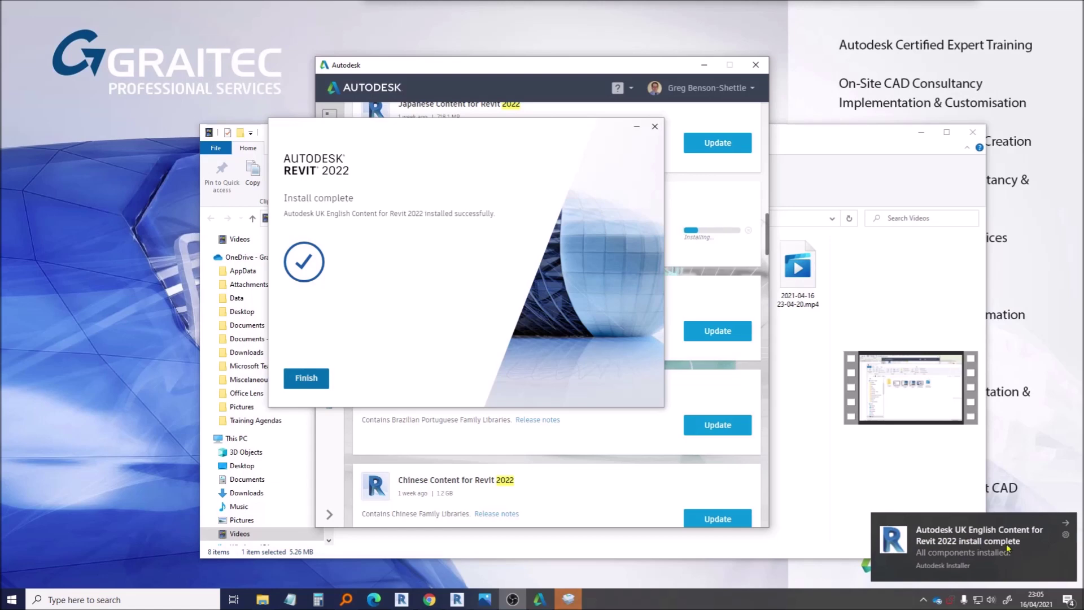
left_click(310, 378)
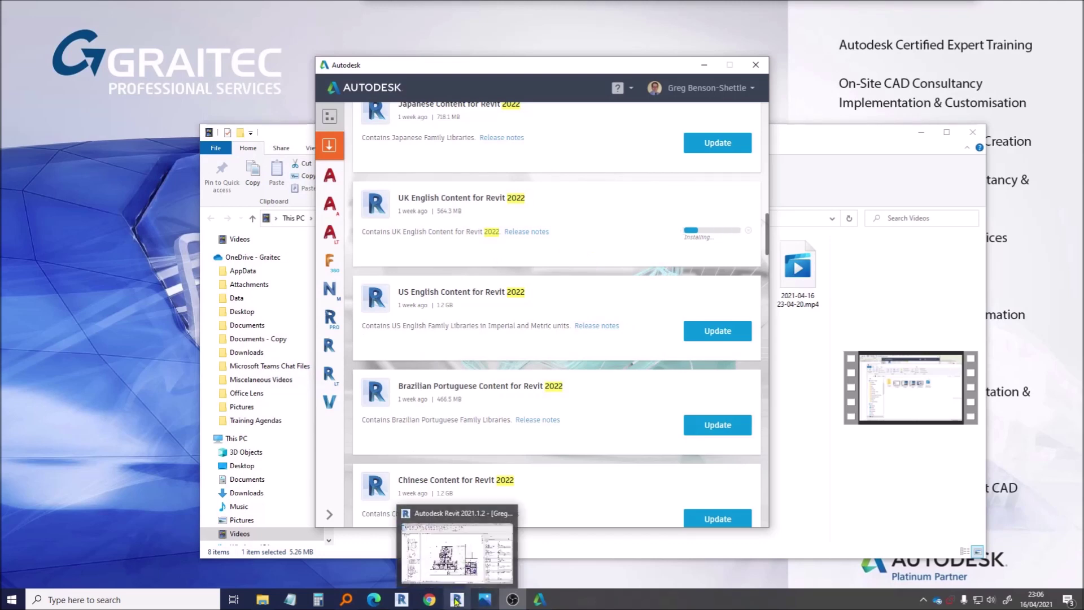
Step: Switch to Revit 2022 and create a new project from the Construction Template
left_click(401, 600)
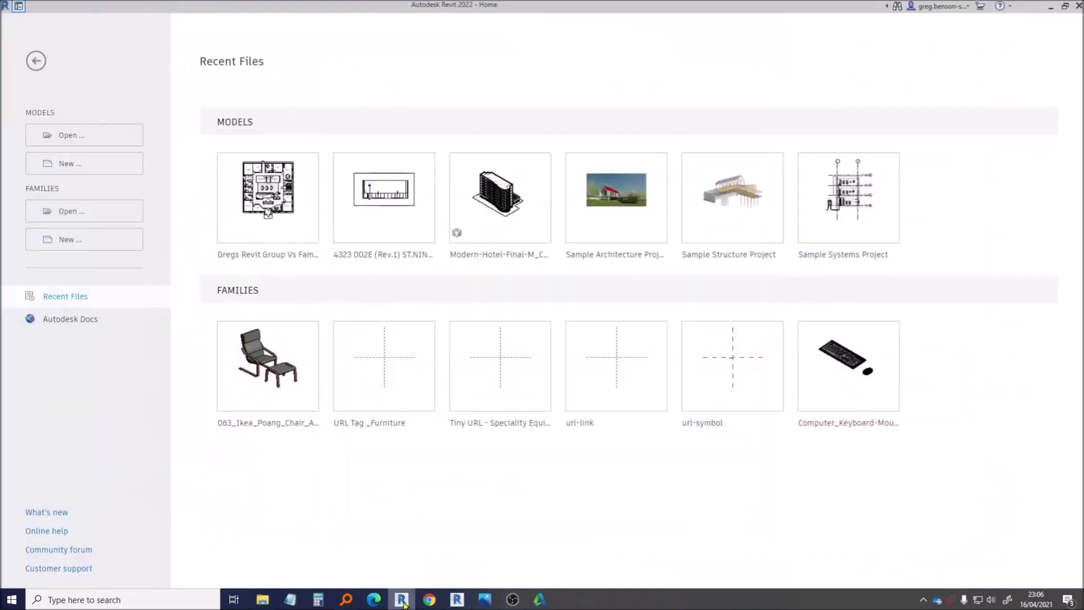
left_click(65, 165)
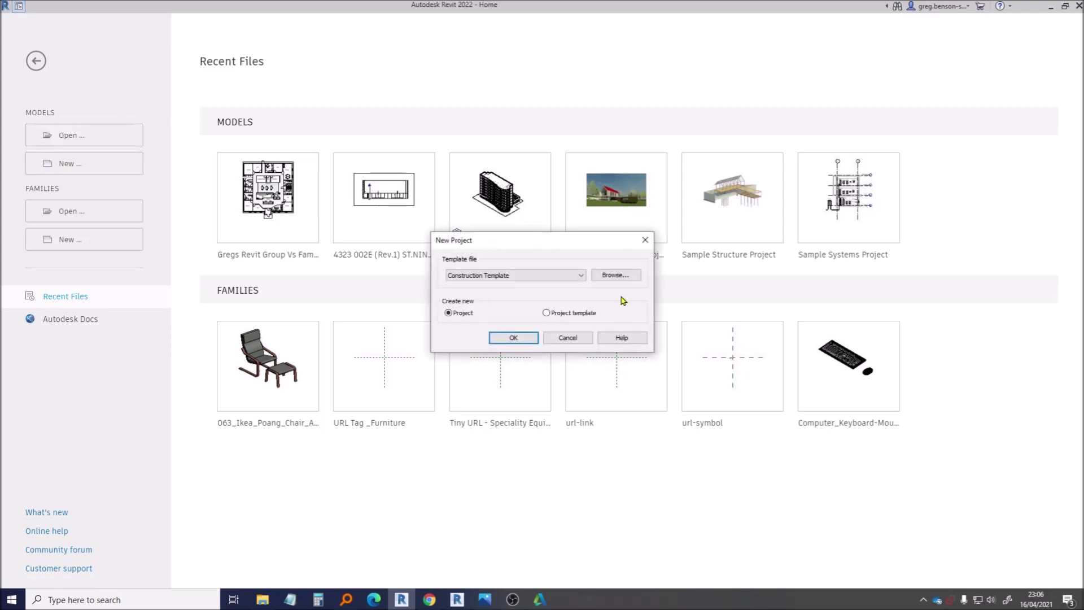
left_click(510, 338)
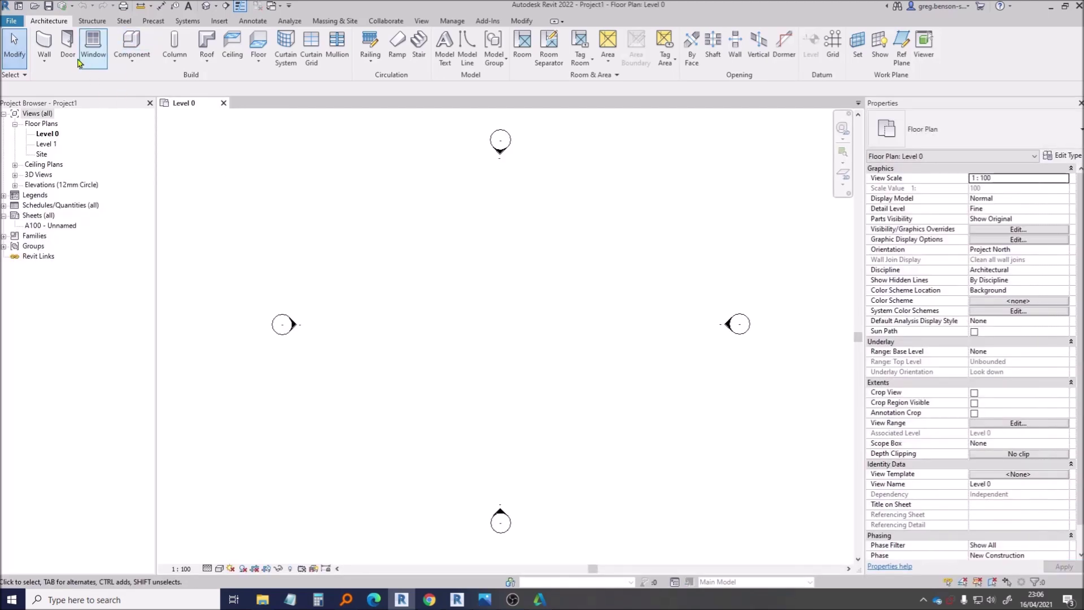
Step: Start the Door command and browse the door families in the installed UK library's Doors > External Doors folder through Load Family
left_click(70, 53)
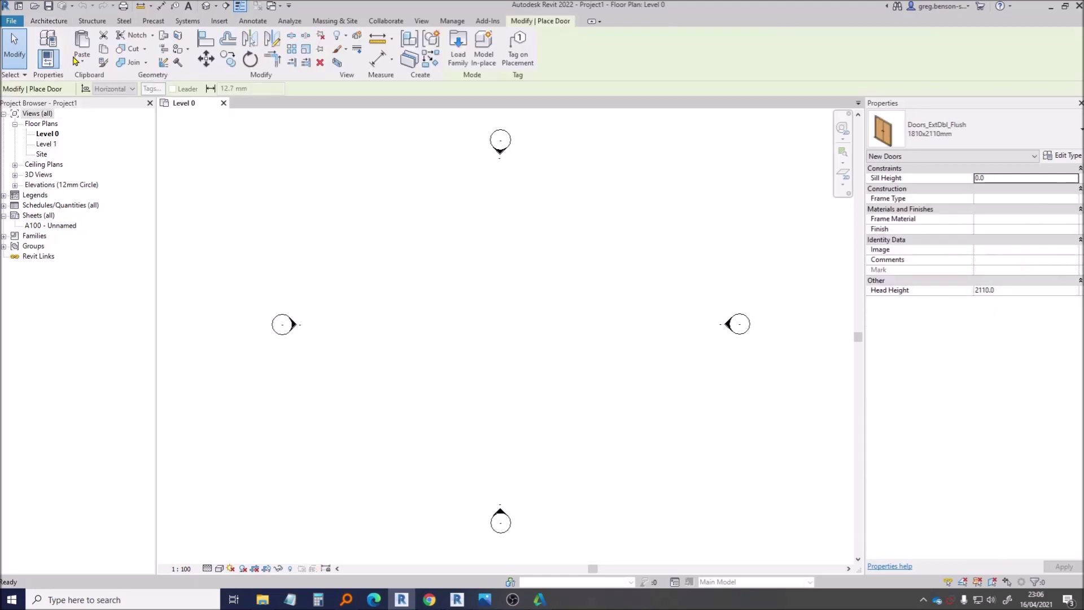
left_click(459, 58)
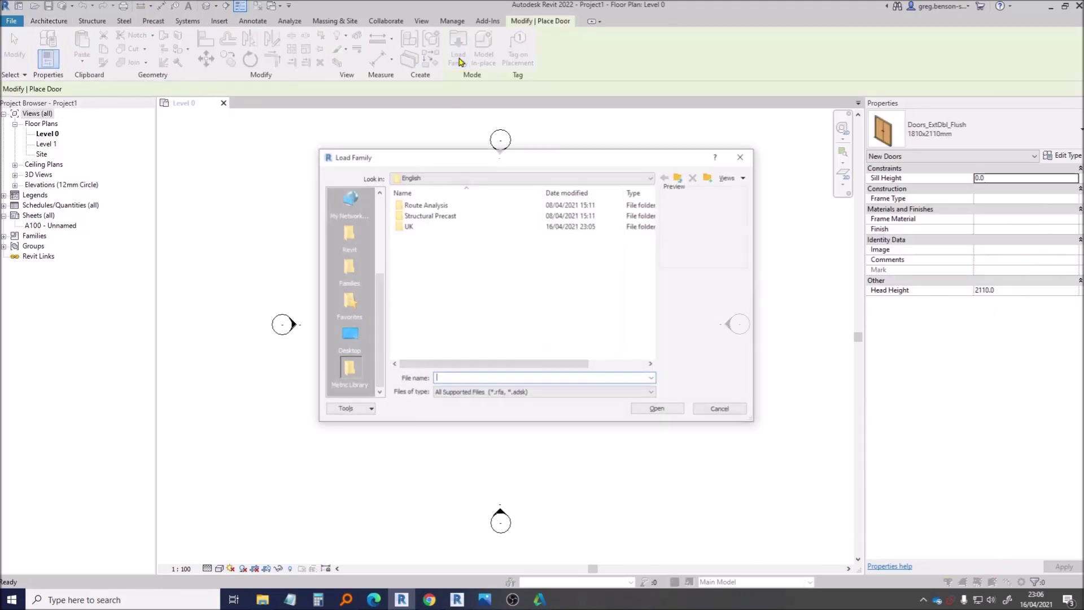
double_click(402, 229)
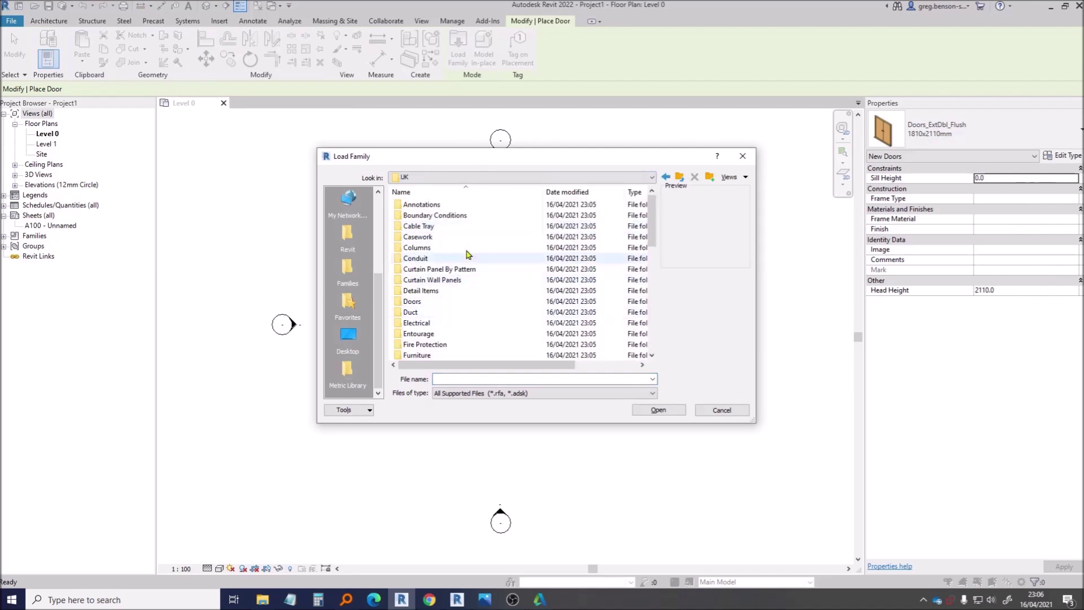
double_click(399, 303)
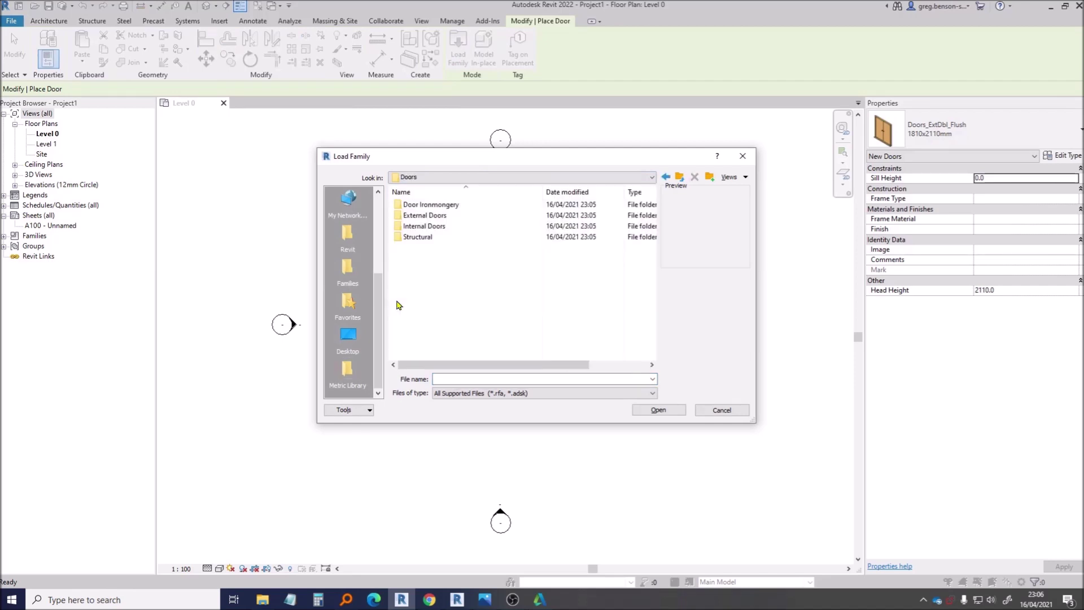
left_click(397, 218)
double_click(397, 219)
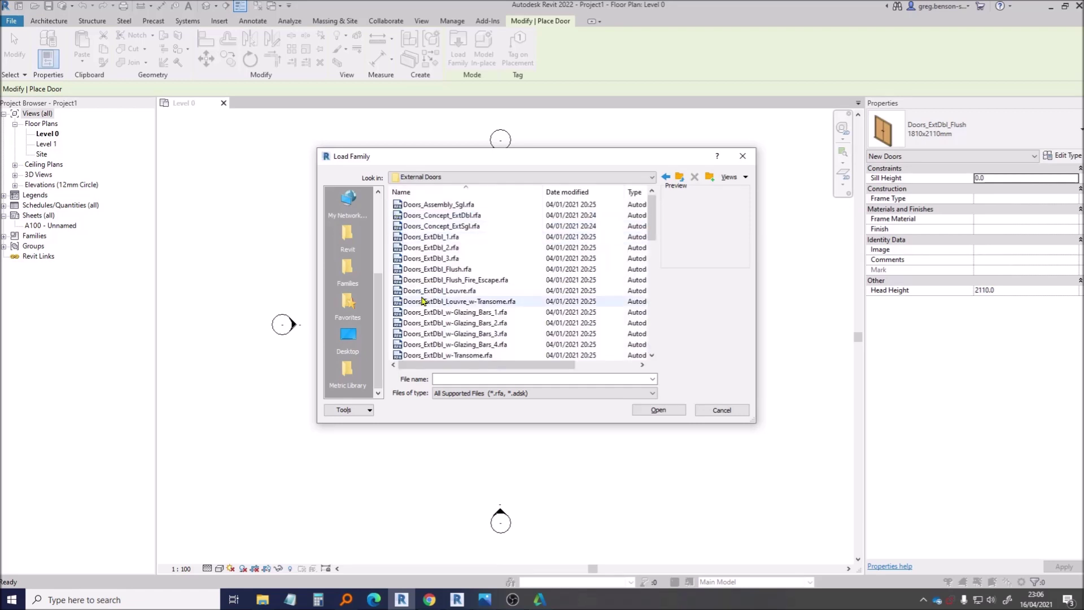
scroll(442, 292, "down", 5)
scroll(442, 292, "down", 1)
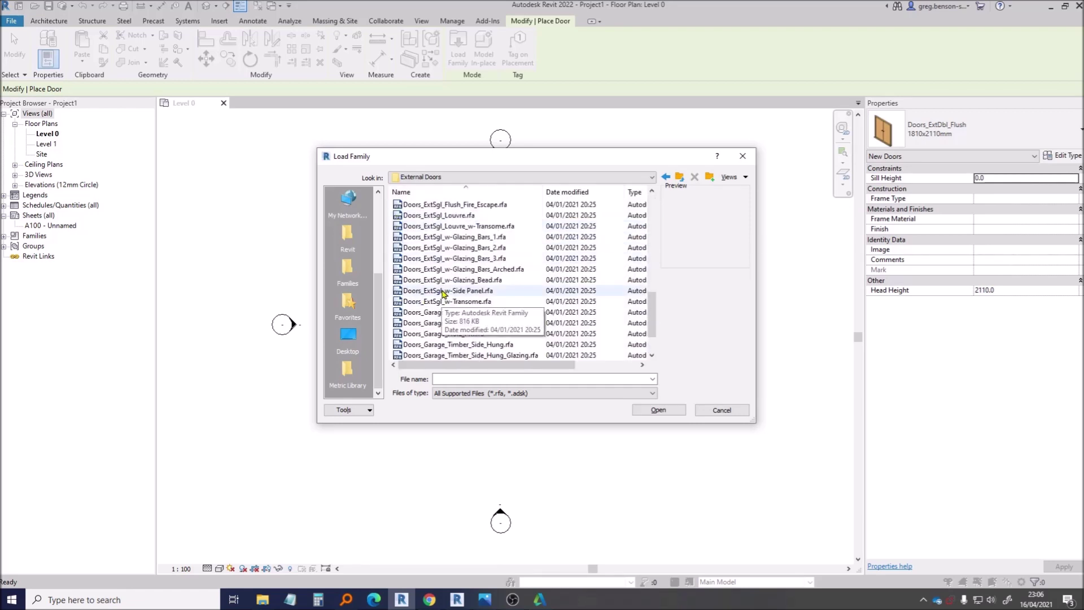